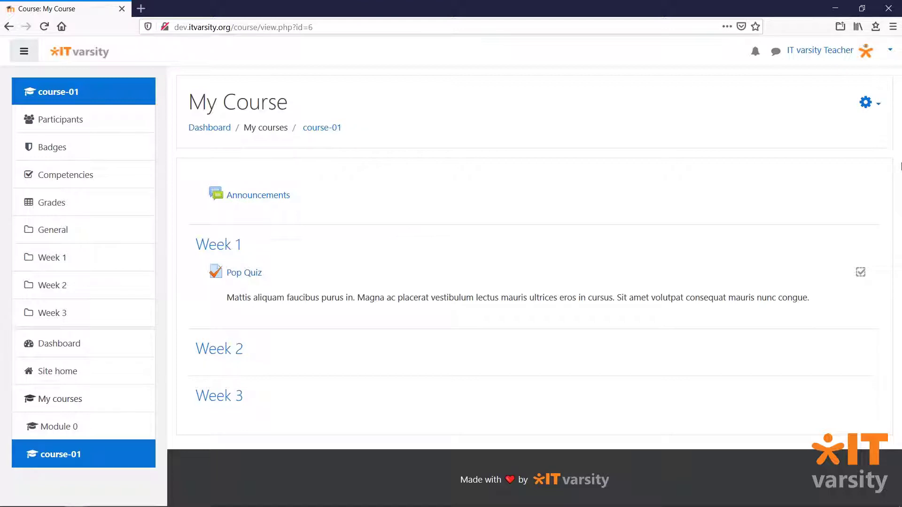
# Turn editing on for the course and add a new Assignment activity to Week 2.
pyautogui.click(869, 103)
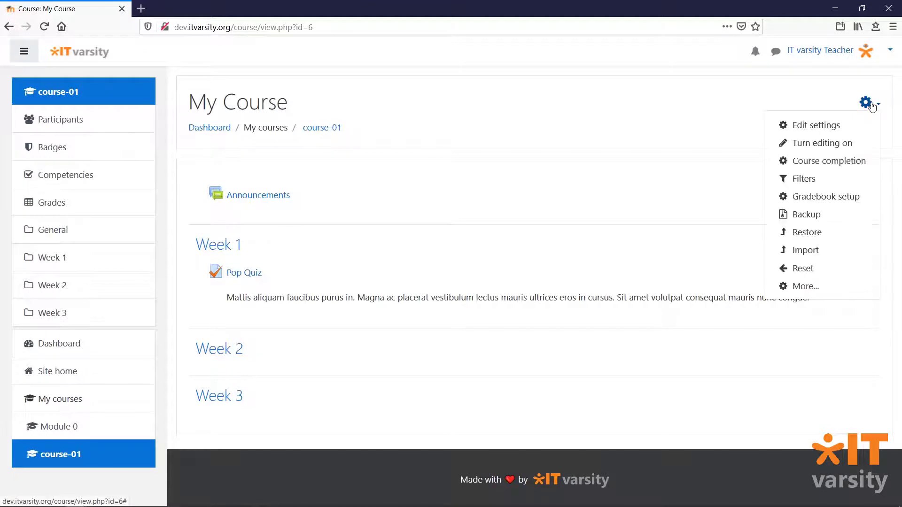
pyautogui.click(846, 144)
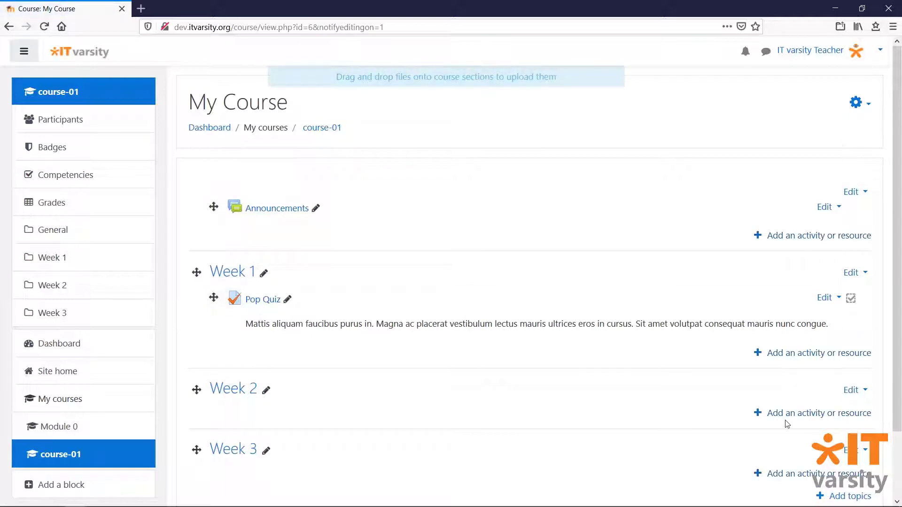
pyautogui.click(787, 415)
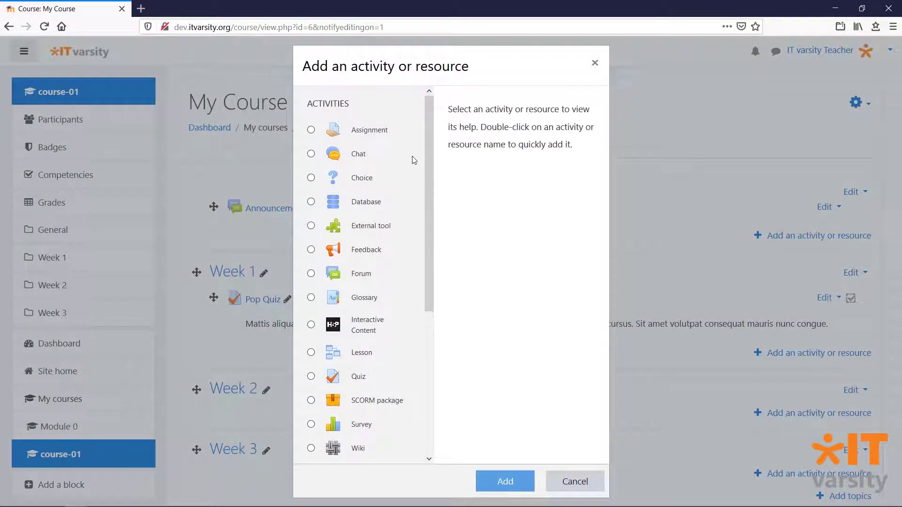
pyautogui.click(388, 133)
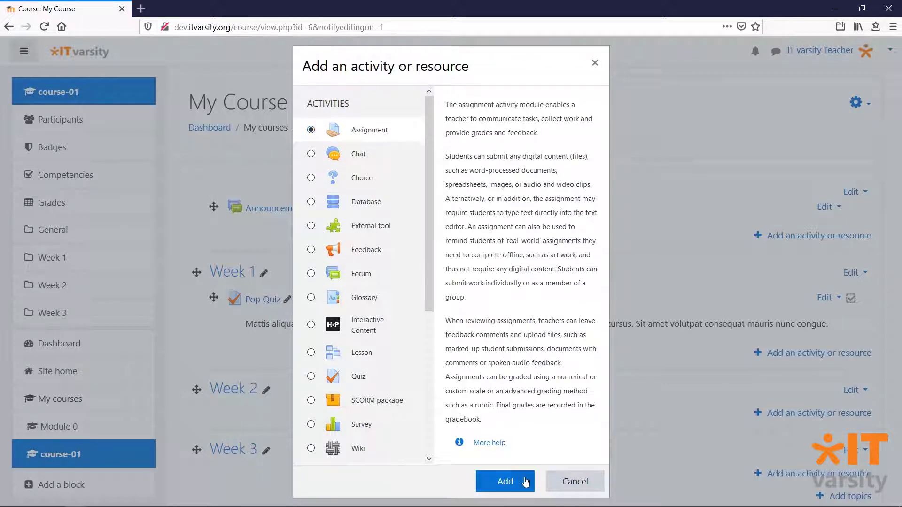
pyautogui.click(525, 483)
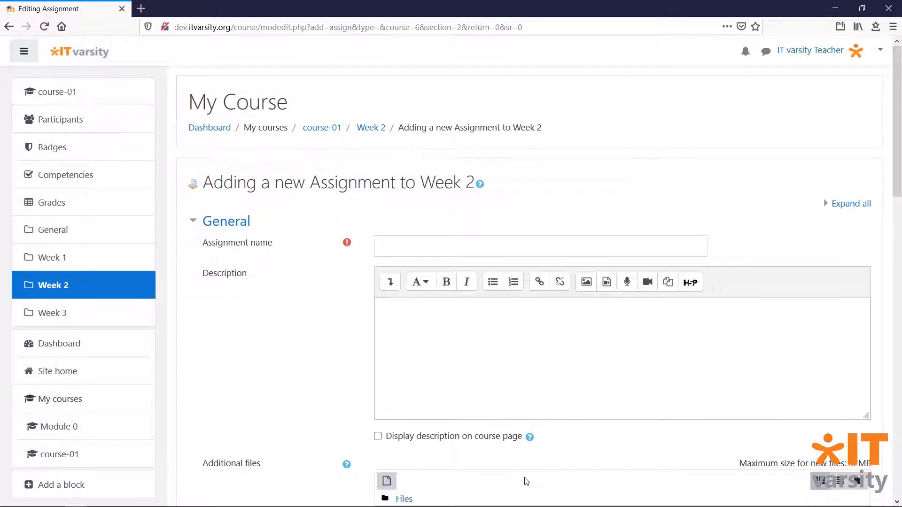
# Name the assignment "Book Review" and enter a placeholder description beginning "Aliquam id diam maecenas ultricies mi.".
pyautogui.click(458, 247)
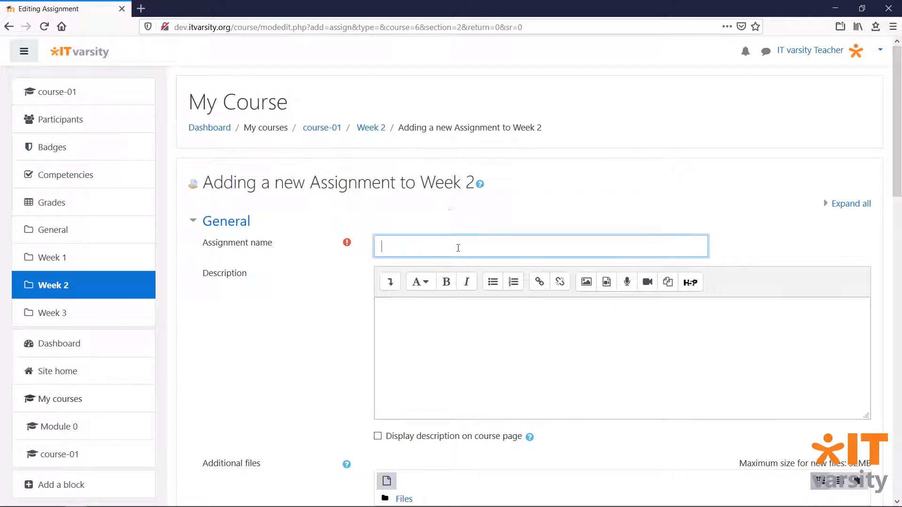
pyautogui.write('Book Review')
pyautogui.click(438, 319)
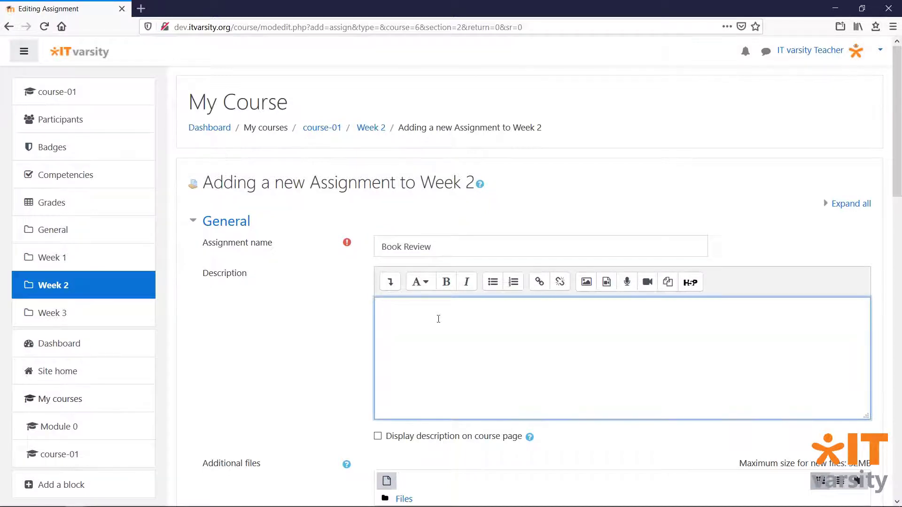
pyautogui.write('Aliquam id diam maecenas ultricies mi. Auctor urna nunc id cursus metus aliquam eleifend mi in. Consectetur adipiscing elit pellentesque habitant morbi. Massa vitae tortor condimentum lacinia quis vel. Aliquam faucibus purus in massa tempor nec feugiat nisl pretium. Fermentum odio eu feugiat pretium. Viverra suspendisse potenti nullam ac tortor. Enim praesent elementum facilisis leo vel fringilla est ullamcorper eget. Eu facilisis sed odio morbi quis commodo odio. In pellentesque massa placerat duis. Tincidunt ornare massa eget egestas purus viverra accumsan in. Dictum fusce ut placerat orci nulla pellentesque.')
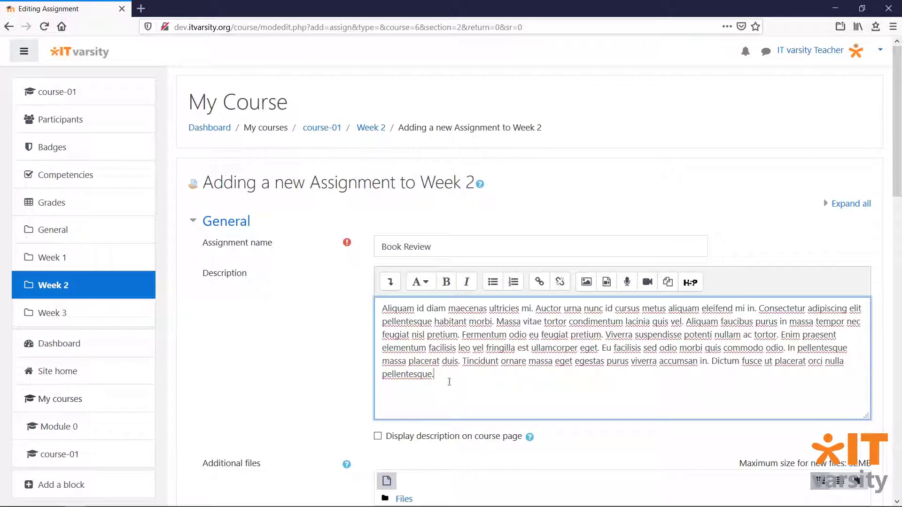
# Delete the description text after "pellentesque habitant morbi." and have the description displayed on the course page.
pyautogui.moveTo(449, 381); pyautogui.dragTo(498, 322)
pyautogui.press('BackSpace')
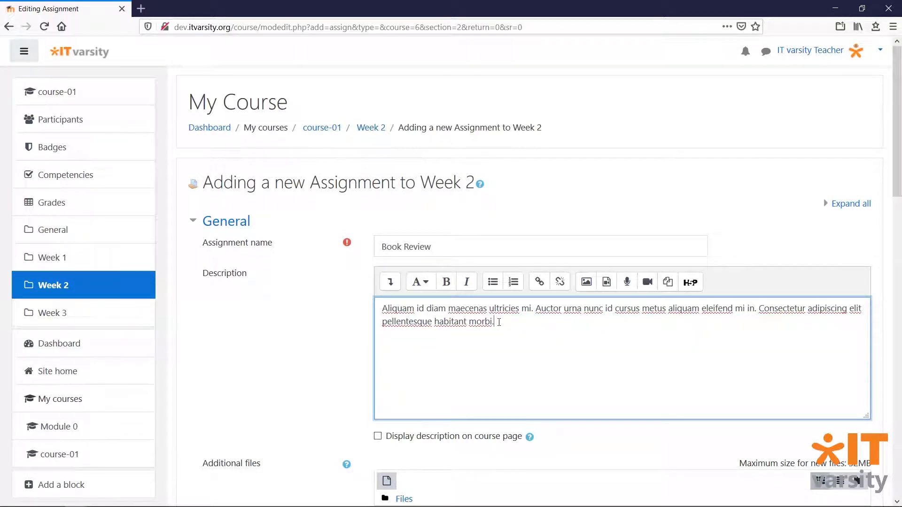
pyautogui.click(459, 438)
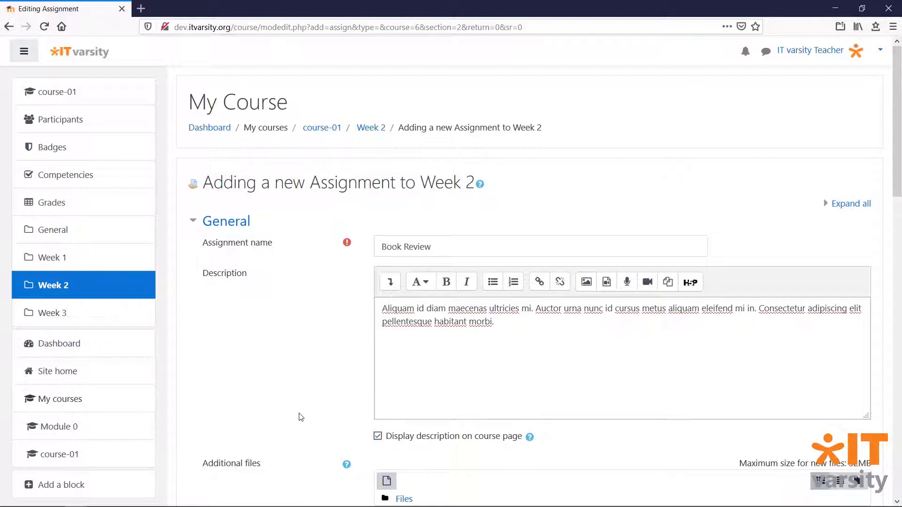
# Limit file submissions to a maximum of 1 uploaded file and a maximum submission size of 1MB.
pyautogui.scroll(-5, 301, 417)
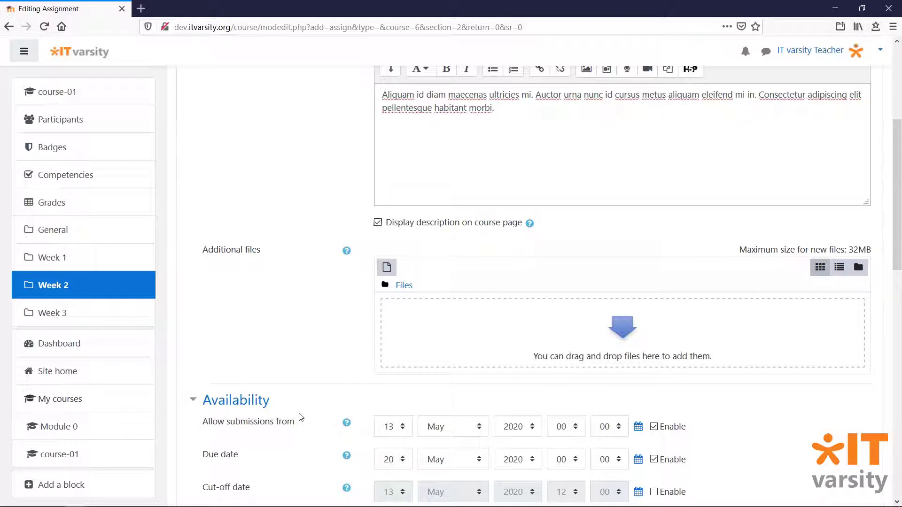
pyautogui.scroll(-3, 301, 417)
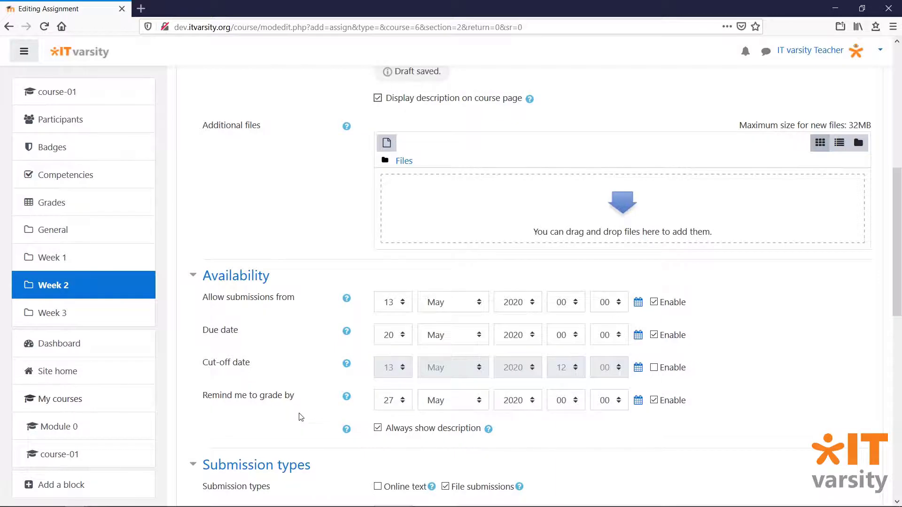
pyautogui.scroll(-5, 739, 342)
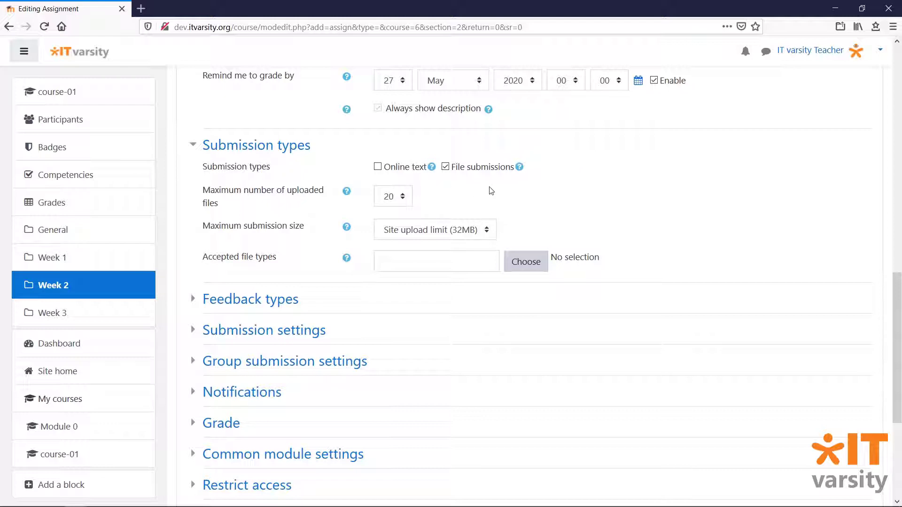
pyautogui.click(398, 204)
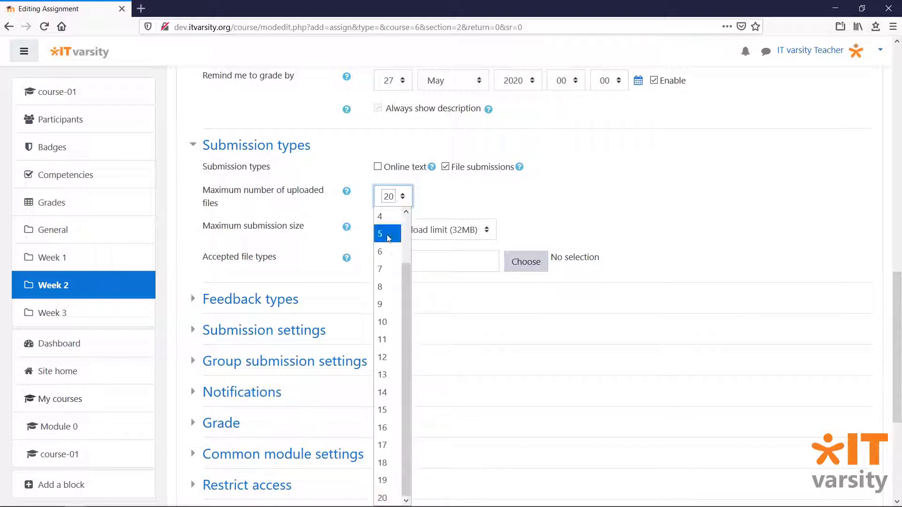
pyautogui.scroll(1, 387, 235)
pyautogui.click(381, 215)
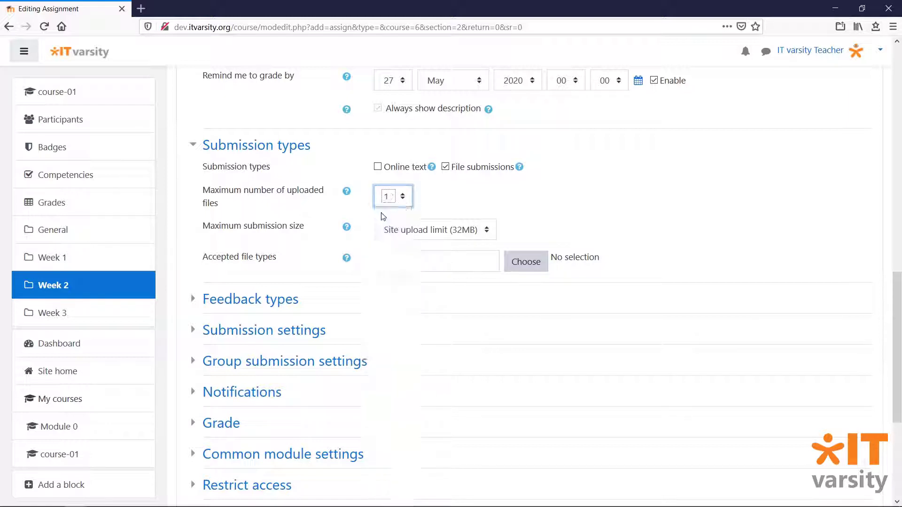
pyautogui.click(403, 232)
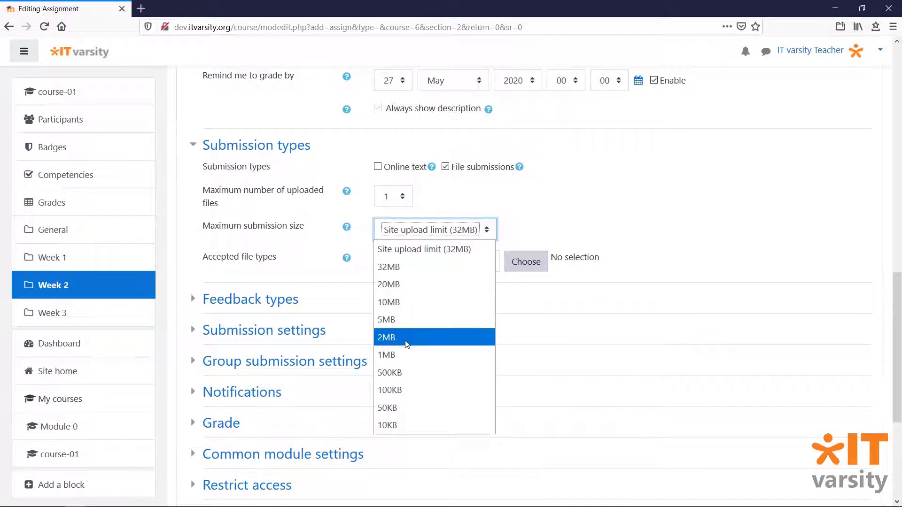
pyautogui.click(408, 353)
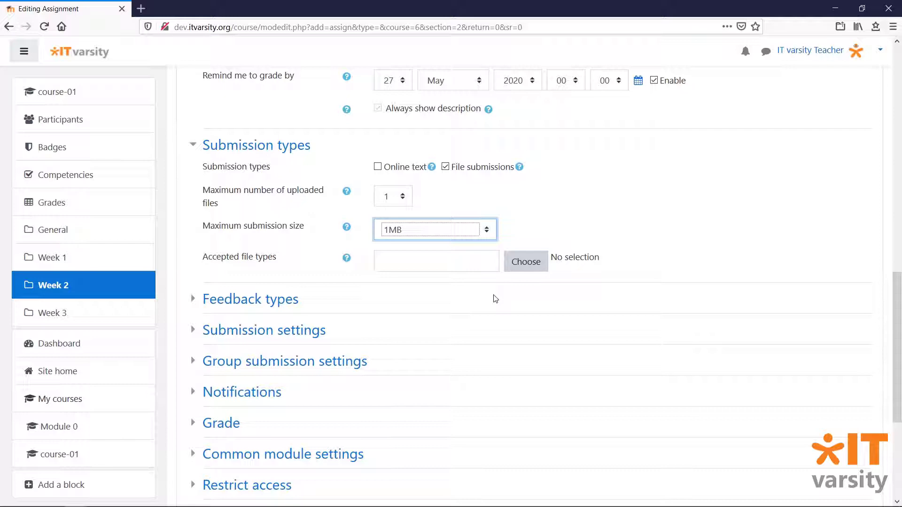
# Restrict the accepted file types to Presentation files and save the selection.
pyautogui.click(523, 263)
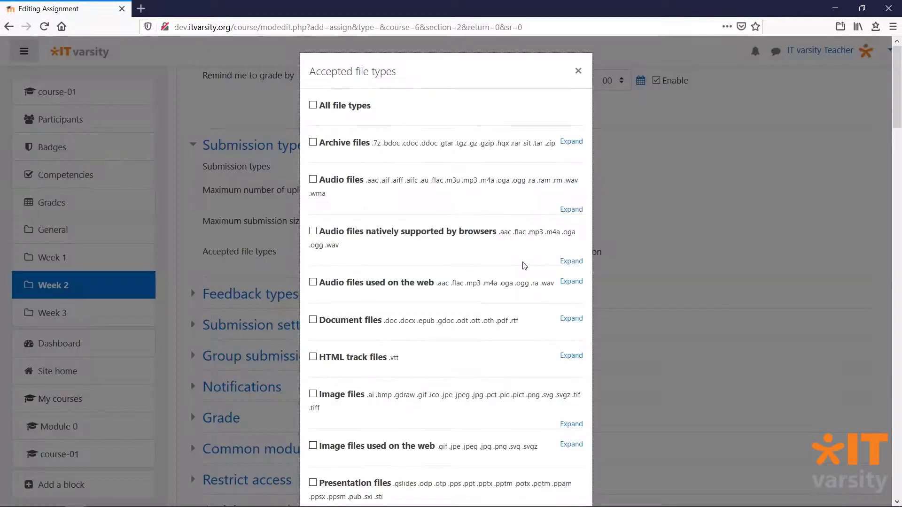
pyautogui.scroll(-9, 525, 266)
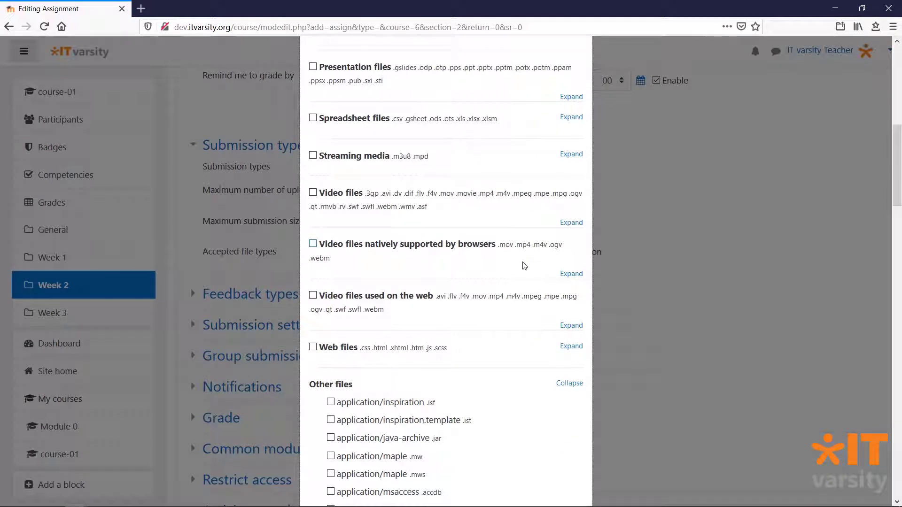
pyautogui.click(312, 67)
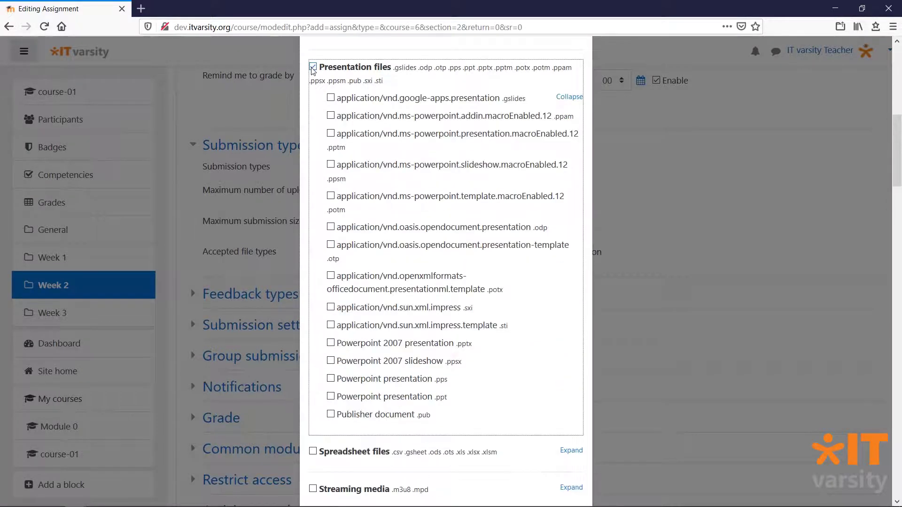
pyautogui.click(313, 68)
pyautogui.scroll(-15, 474, 324)
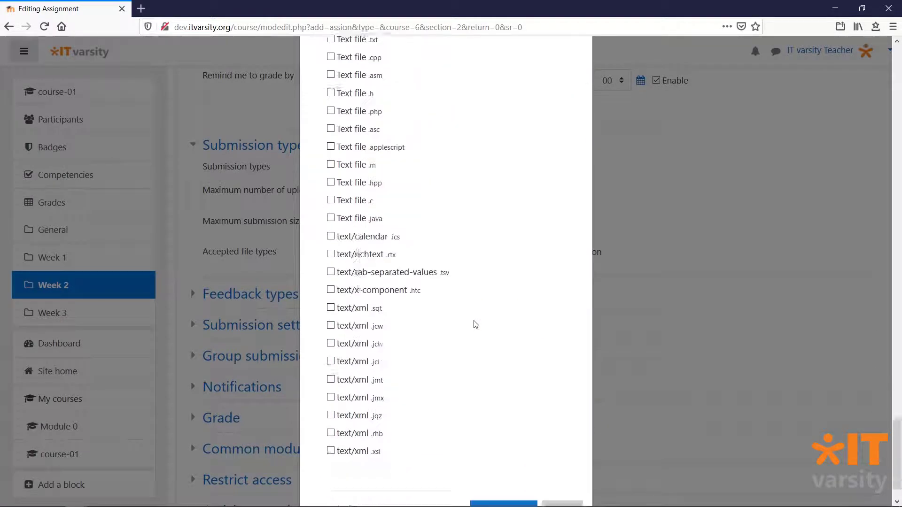
pyautogui.scroll(-2, 475, 324)
pyautogui.click(516, 480)
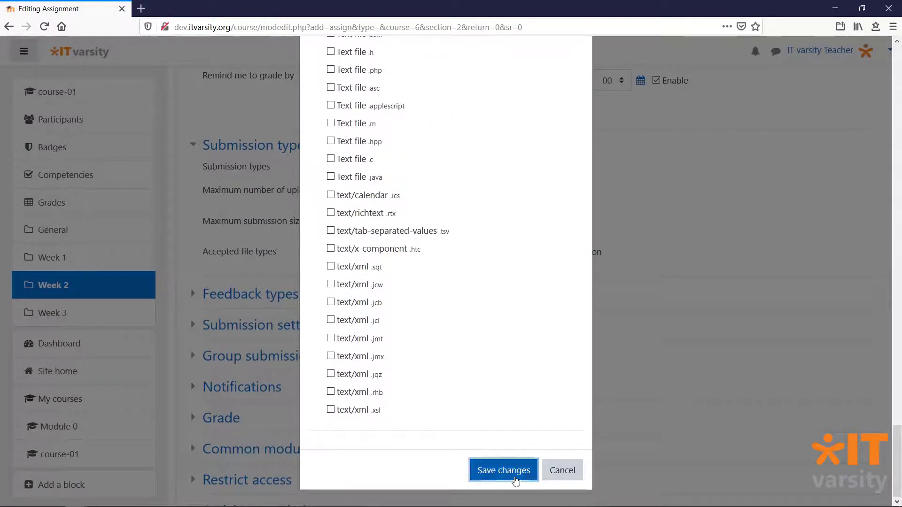
# Disable Annotate PDF in the assignment's feedback types.
pyautogui.scroll(-3, 409, 284)
pyautogui.click(259, 111)
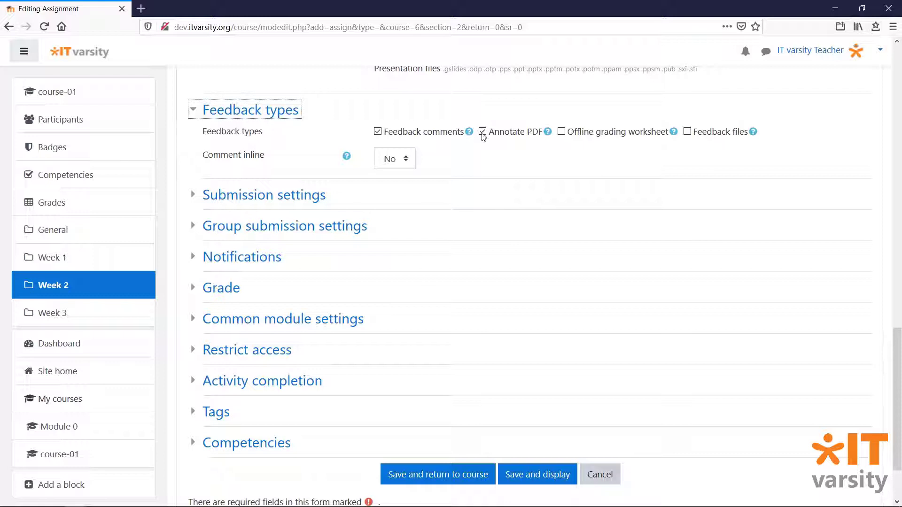
pyautogui.click(482, 133)
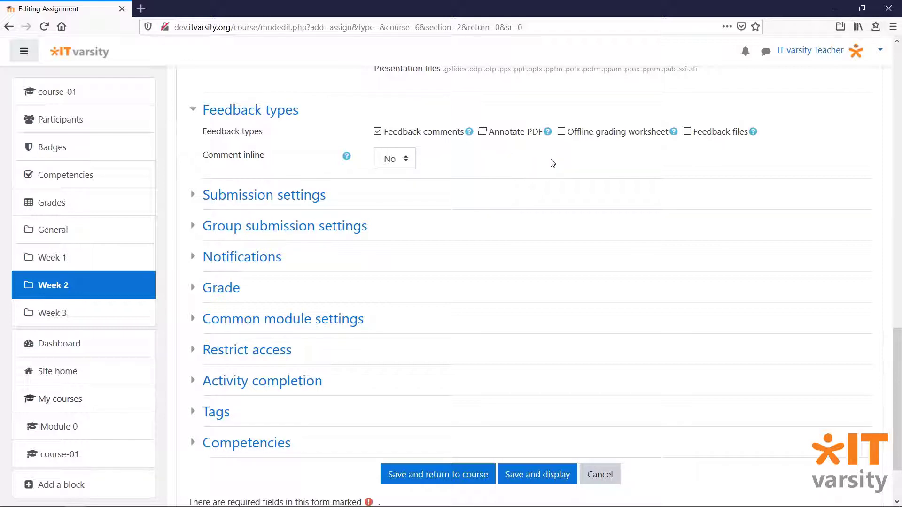
# Set the submission settings to require students to click the submit button.
pyautogui.click(314, 197)
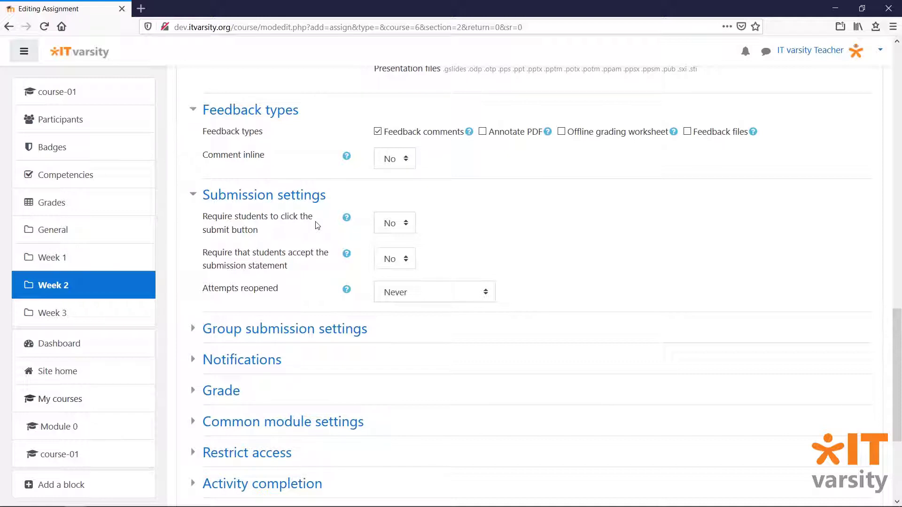
pyautogui.click(395, 223)
pyautogui.click(392, 244)
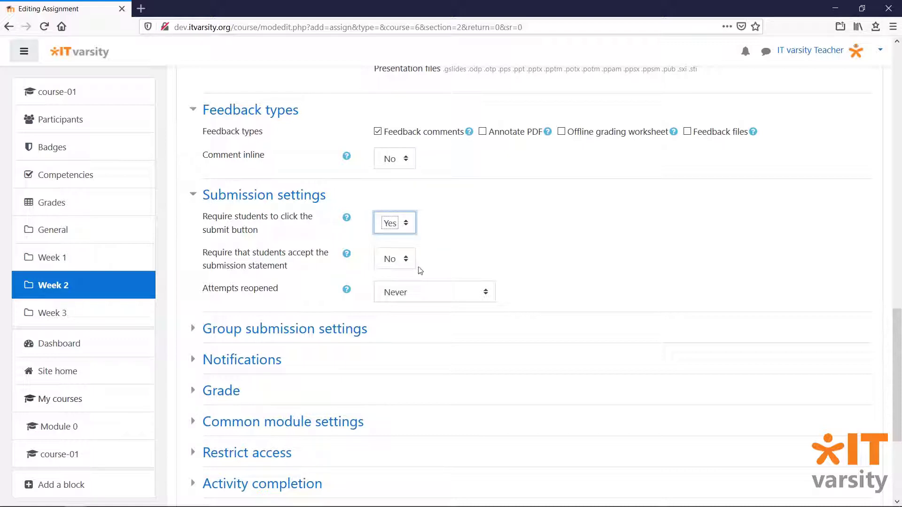
# Set submission attempts to be reopened manually, with a maximum of 3 attempts.
pyautogui.click(437, 292)
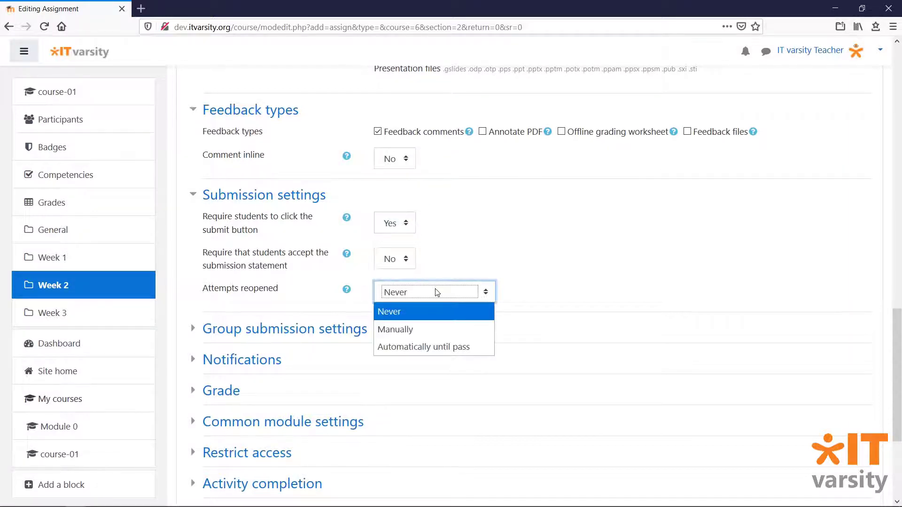
pyautogui.click(436, 330)
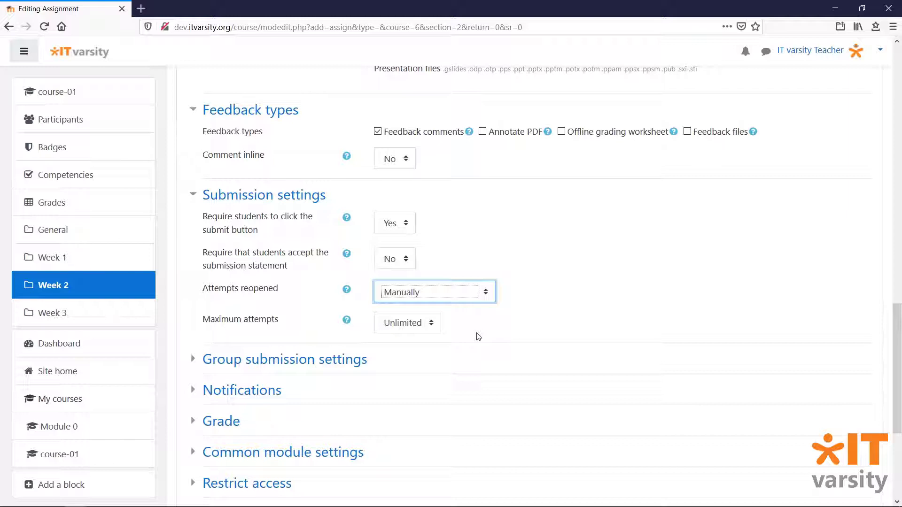
pyautogui.click(430, 323)
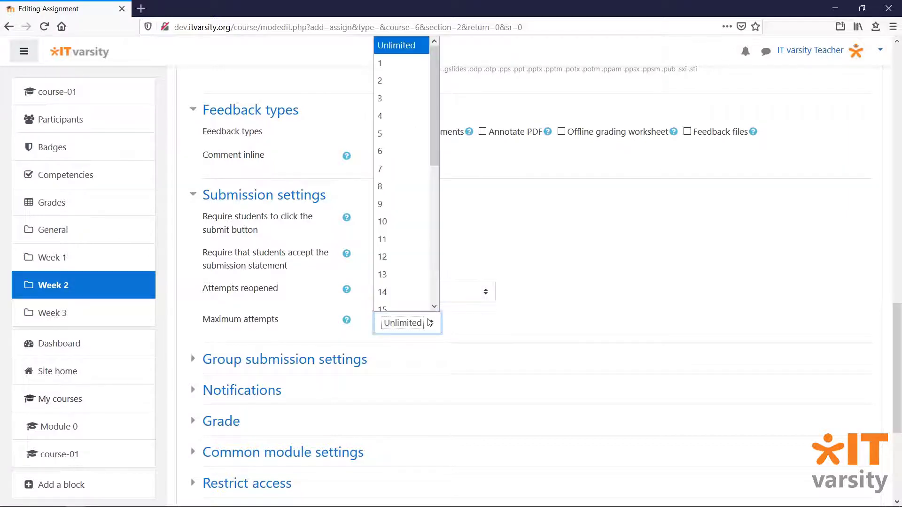
pyautogui.click(398, 98)
# Review the group submission settings and the notification settings, collapsing each section again.
pyautogui.scroll(-5, 565, 340)
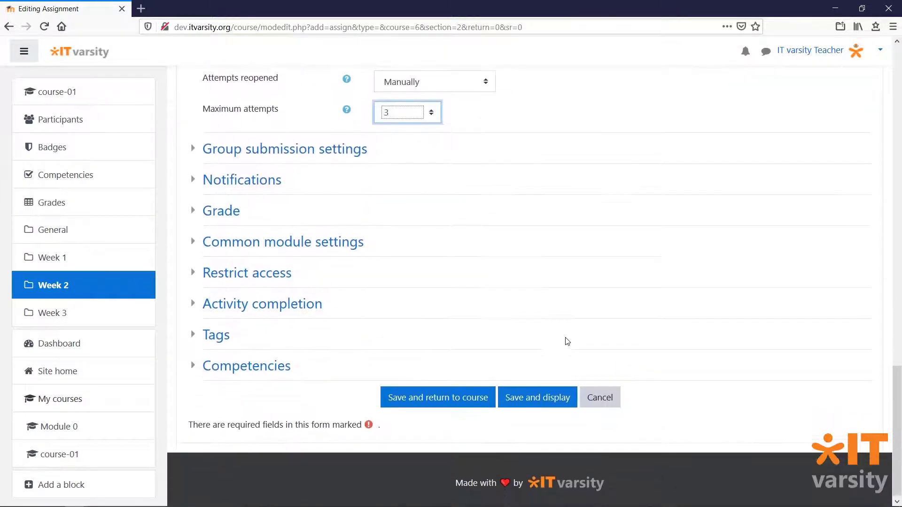
pyautogui.click(349, 149)
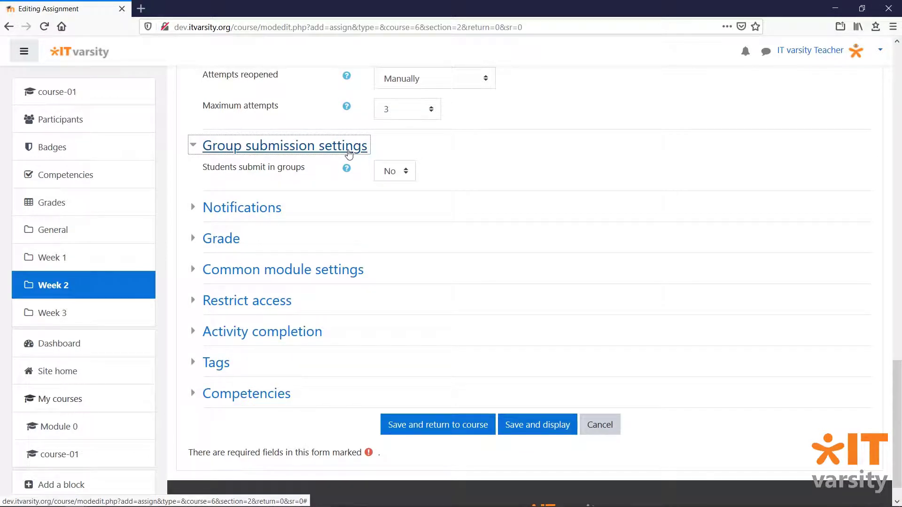
pyautogui.click(349, 149)
pyautogui.click(253, 177)
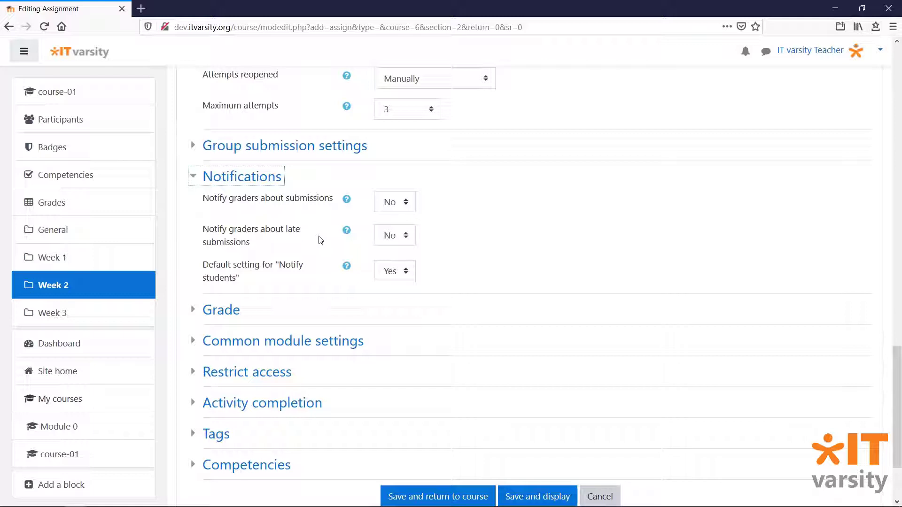
pyautogui.click(242, 176)
# Set the assignment's maximum grade to 50 points and its grade to pass to 40.
pyautogui.click(236, 208)
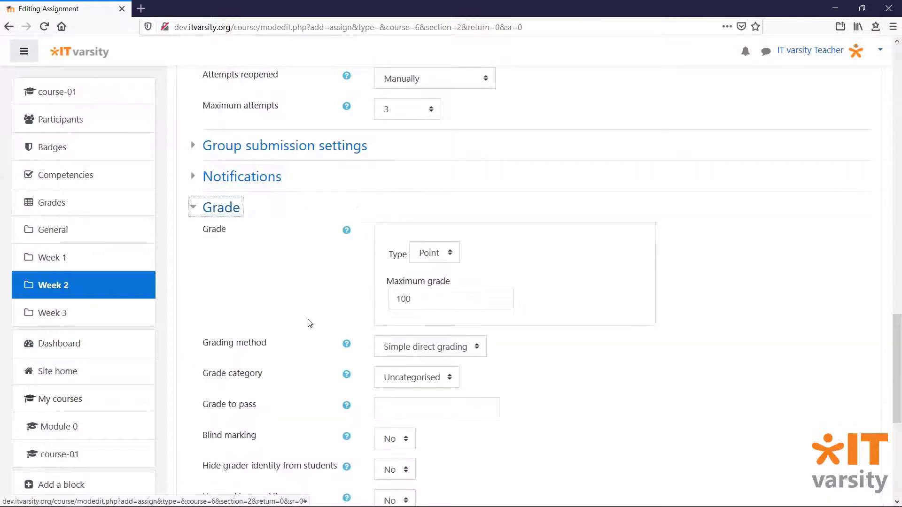
pyautogui.scroll(-2, 578, 334)
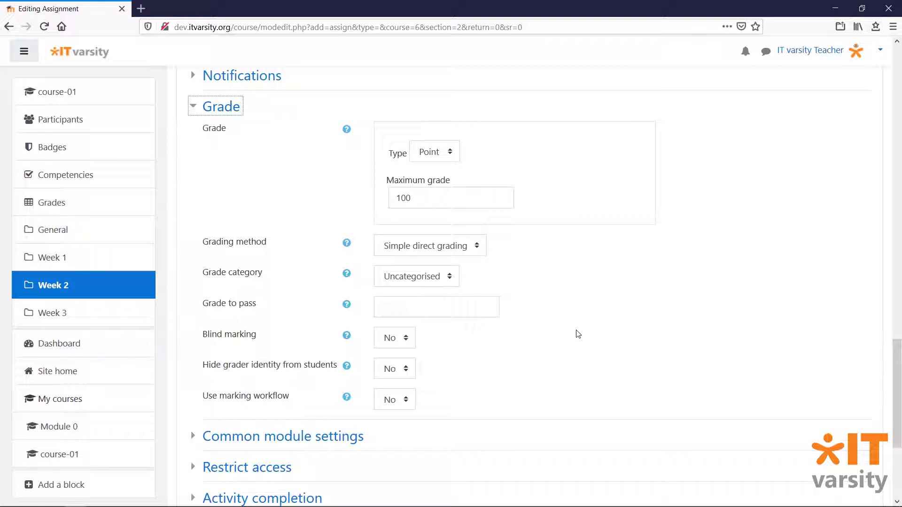
pyautogui.doubleClick(395, 197)
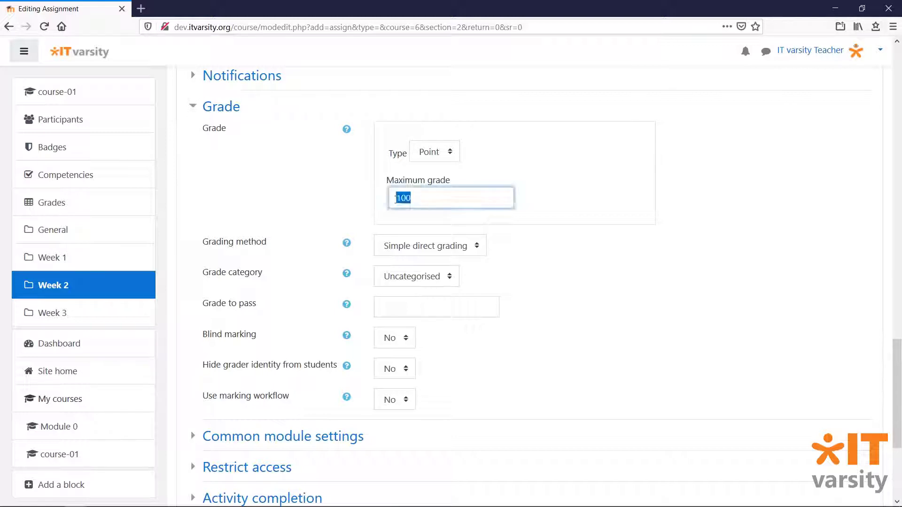
pyautogui.write('50')
pyautogui.click(474, 303)
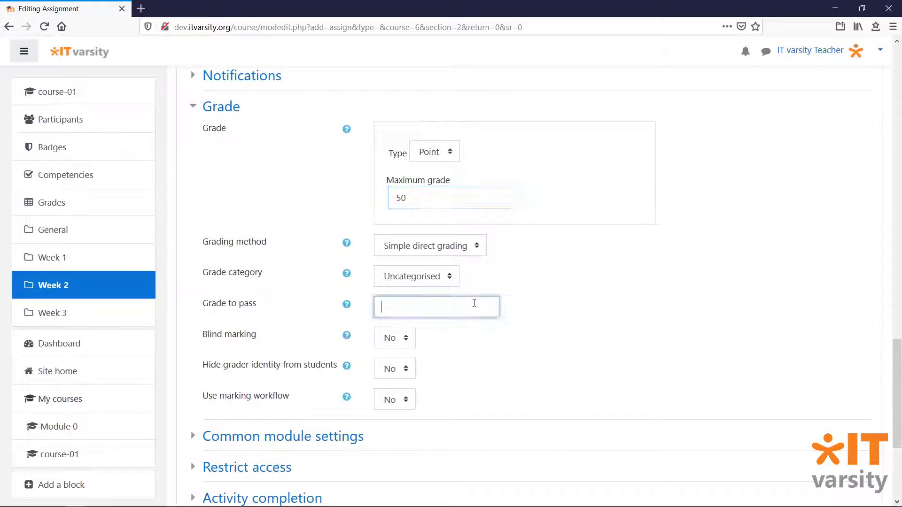
pyautogui.write('40')
# Set completion tracking to show the activity as complete when conditions are met, requiring view, grade and submission, and save and display the assignment.
pyautogui.scroll(-5, 489, 358)
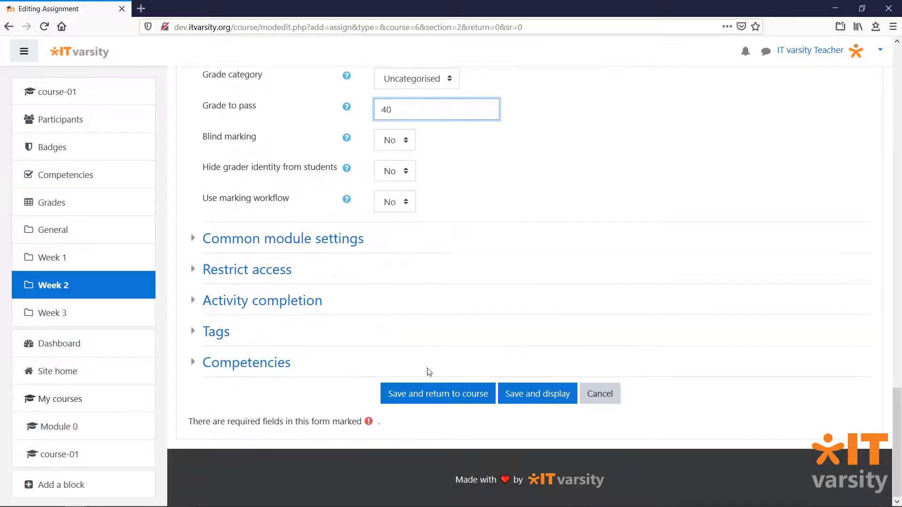
pyautogui.click(262, 303)
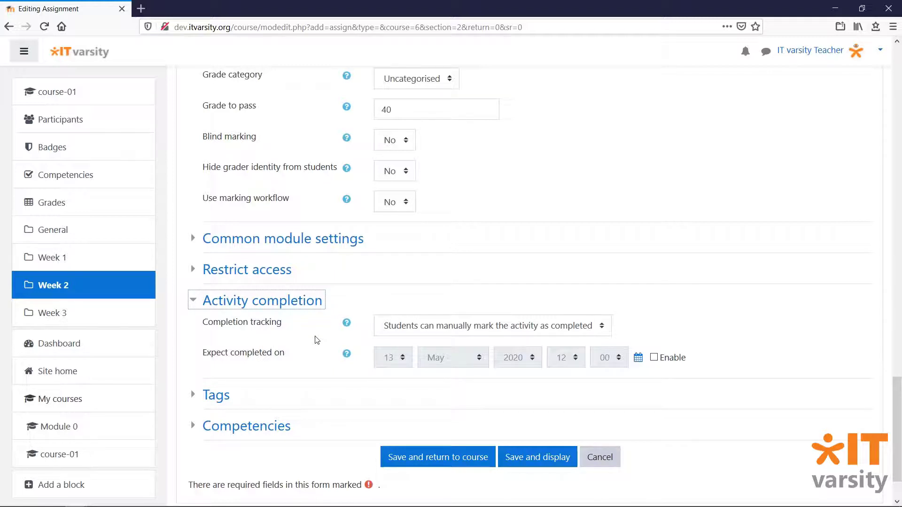
pyautogui.click(403, 330)
pyautogui.click(404, 380)
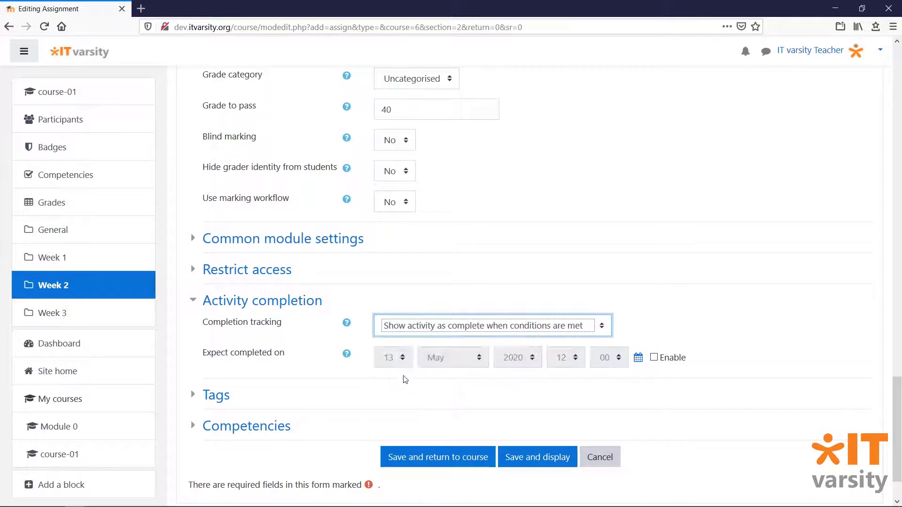
pyautogui.click(413, 382)
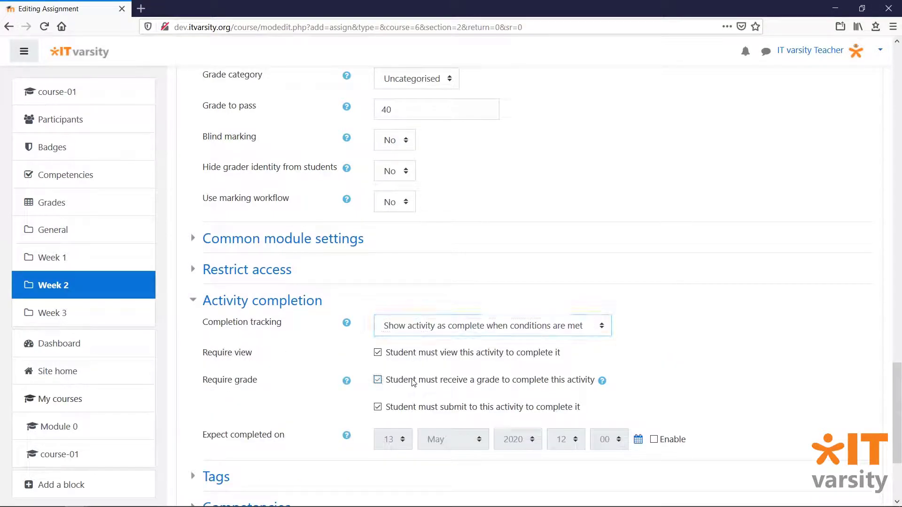
pyautogui.scroll(-3, 413, 382)
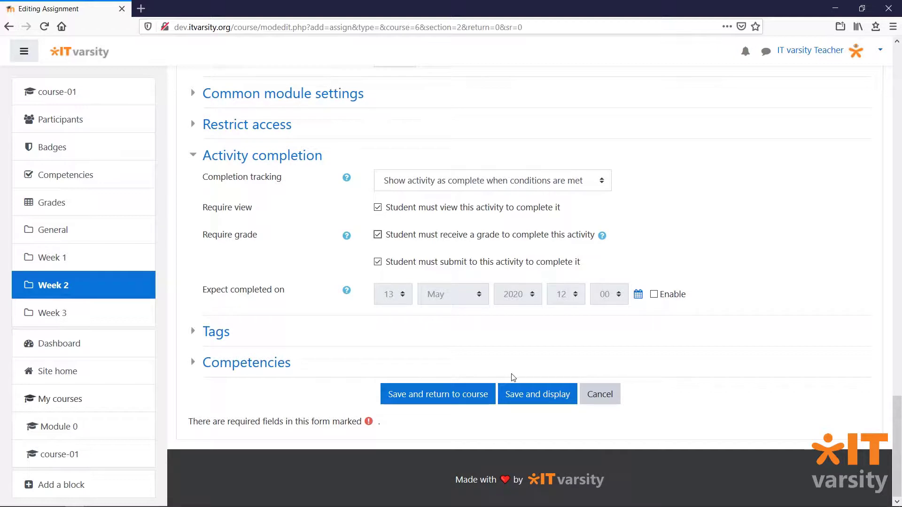
pyautogui.click(544, 394)
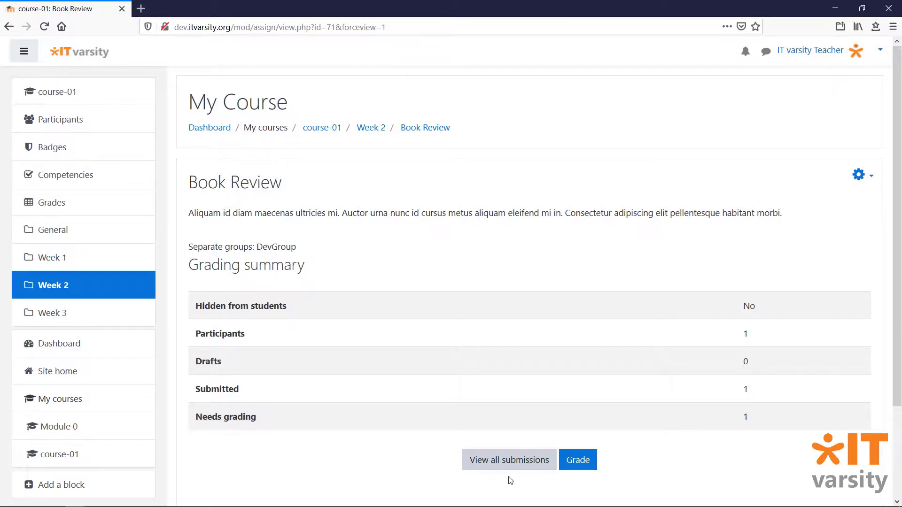
# Open the student's Book Review submission for grading and give it a grade of 35 out of 50.
pyautogui.click(584, 464)
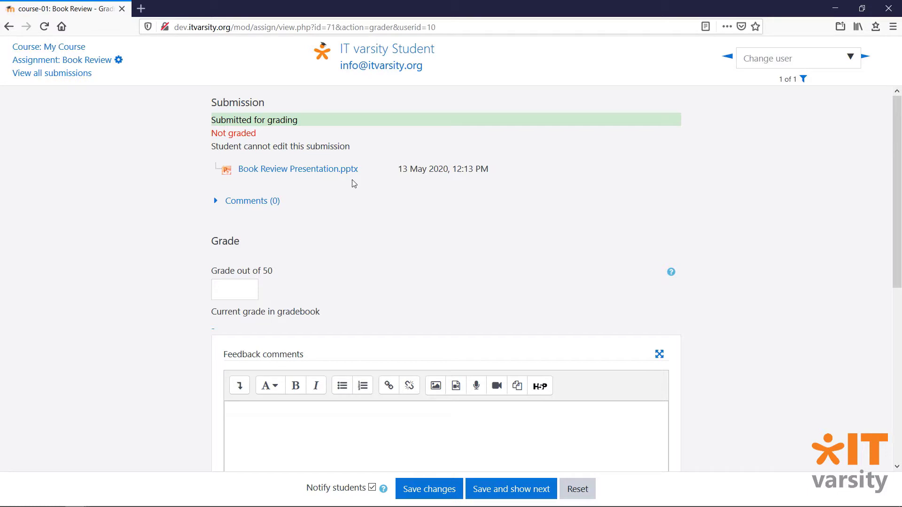
pyautogui.scroll(-4, 354, 183)
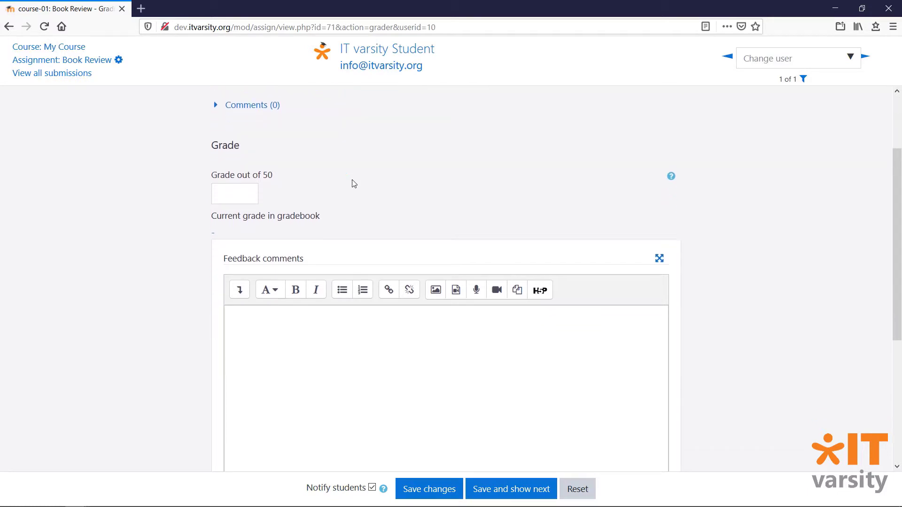
pyautogui.click(247, 133)
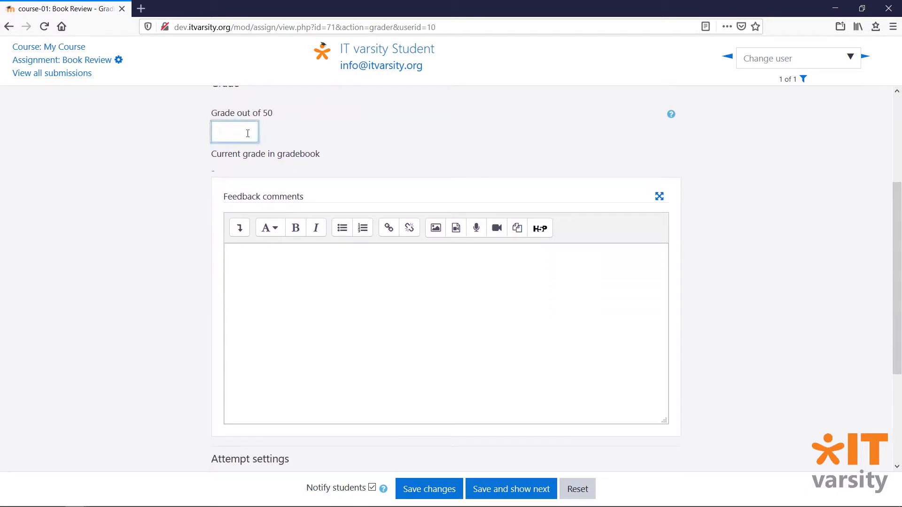
pyautogui.write('35')
# Add placeholder feedback comments beginning "Aliquam id diam maecenas ultricies mi." and set Allow another attempt to Yes.
pyautogui.click(280, 270)
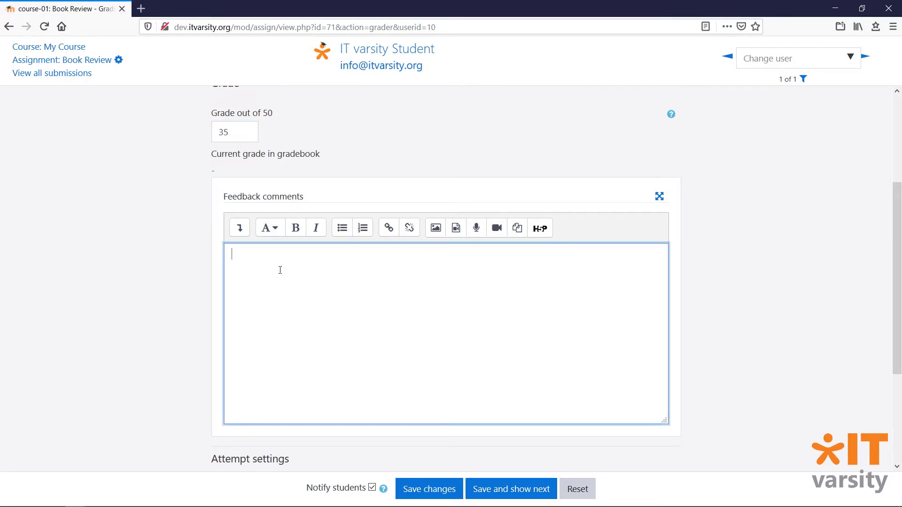
pyautogui.write('Aliquam id diam maecenas ultricies mi. Auctor urna nunc id cursus metus aliquam eleifend mi in. Consectetur adipiscing elit pellentesque habitant morbi. Massa vitae tortor condimentum lacinia quis vel. Aliquam faucibus purus in massa tempor nec feugiat nisl pretium. Fermentum odio eu feugiat pretium. Viverra suspendisse potenti nullam ac tortor. Enim praesent elementum facilisis leo vel fringilla est ullamcorper eget. Eu facilisis sed odio morbi quis commodo odio. In pellentesque massa placerat duis. Tincidunt ornare massa eget egestas purus viverra accumsan in. Dictum fusce ut placerat orci nulla pellentesque.')
pyautogui.scroll(-3, 300, 295)
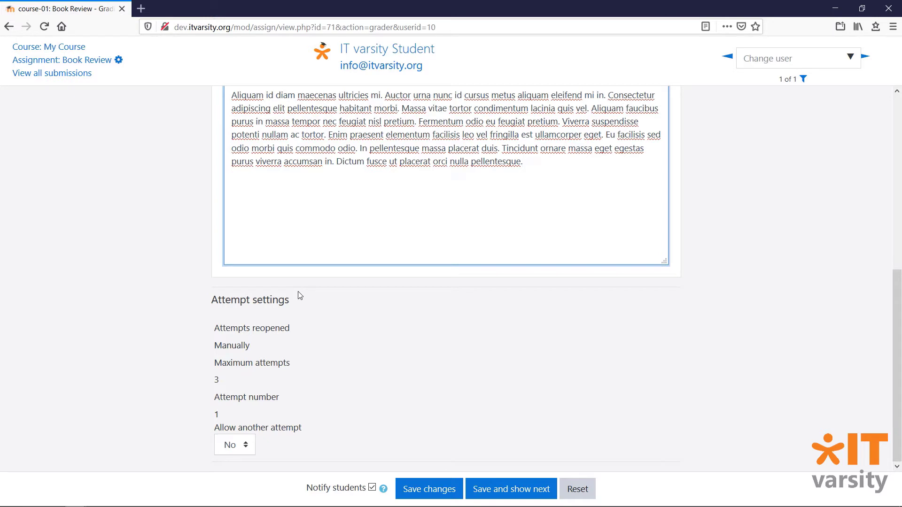
pyautogui.click(245, 444)
pyautogui.click(244, 479)
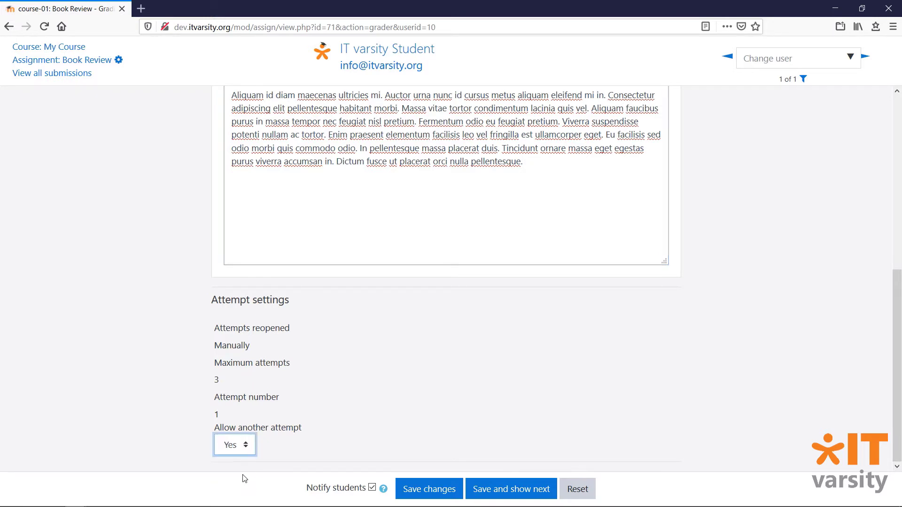